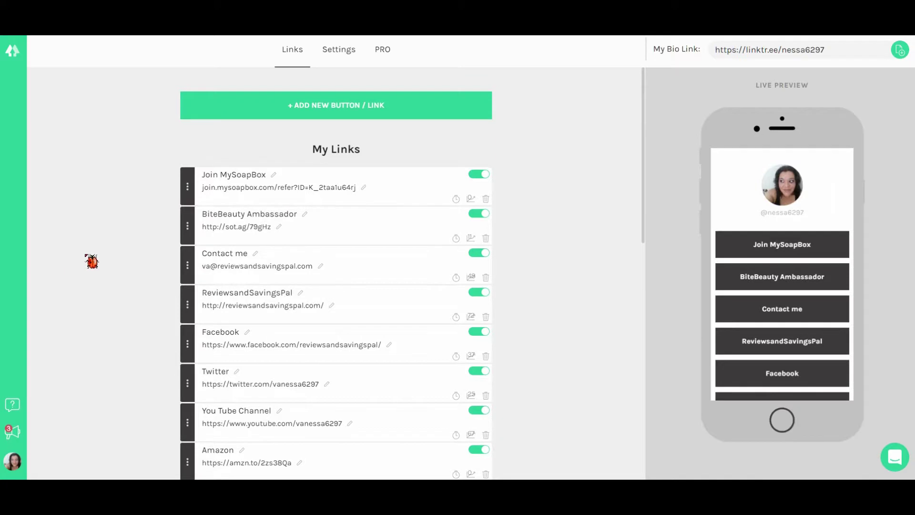
Scroll through the Linktree links list and its phone Live Preview to review every link
scroll(117, 268, down, 2)
scroll(117, 268, down, 9)
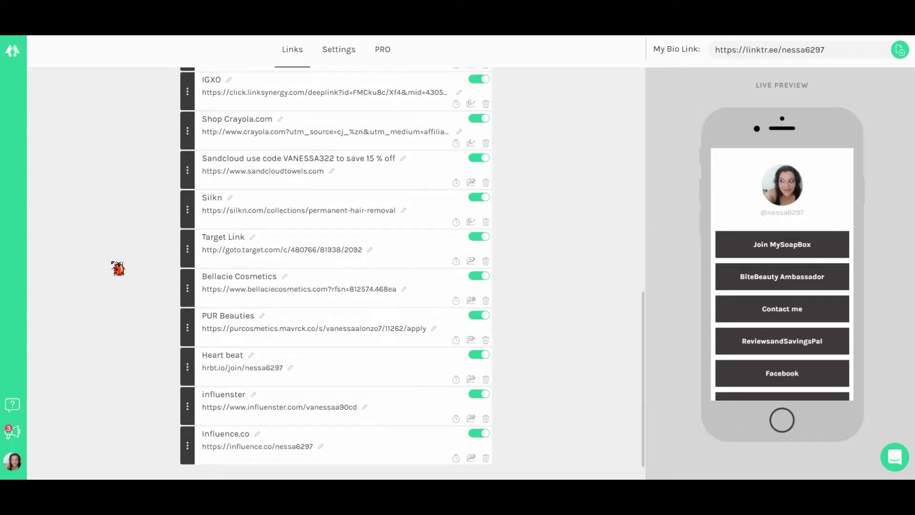
scroll(116, 268, up, 10)
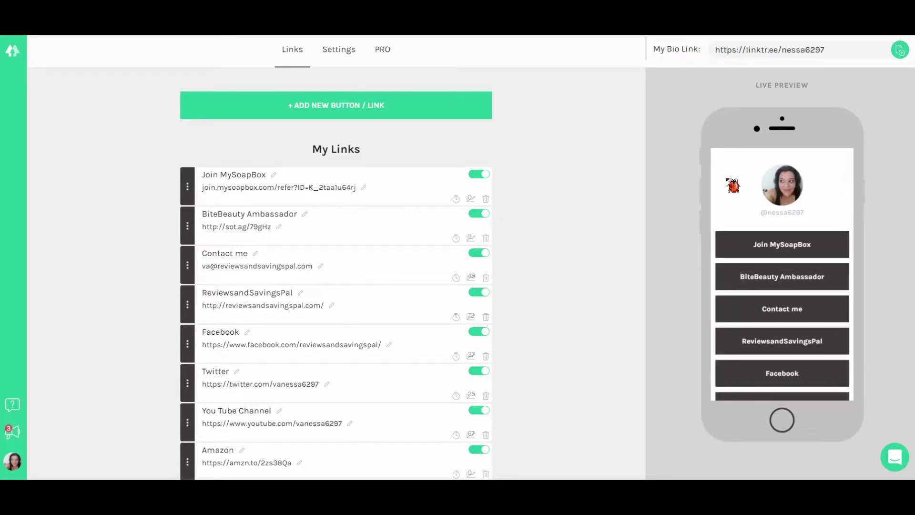
scroll(810, 239, down, 5)
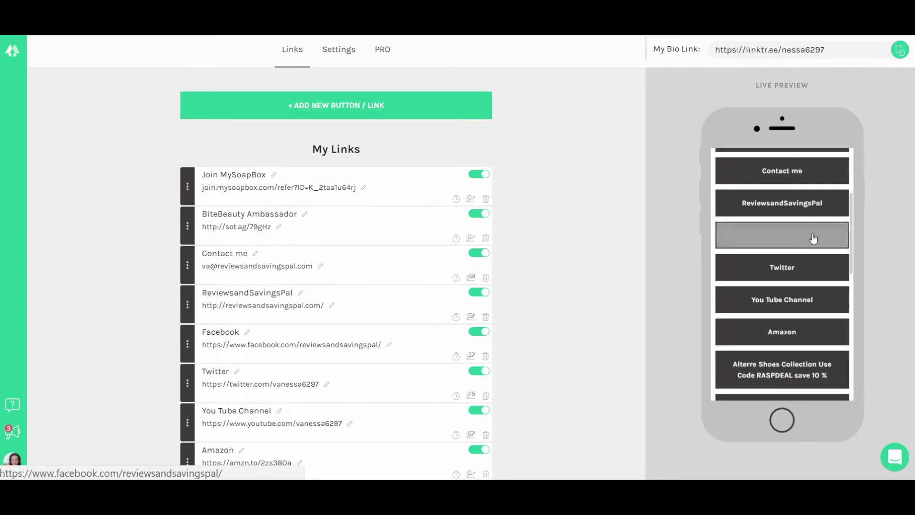
scroll(813, 239, down, 6)
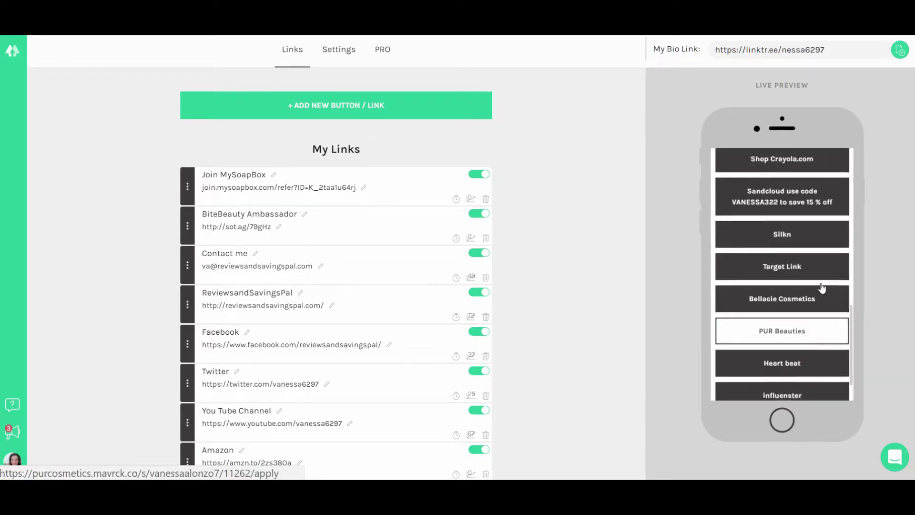
scroll(820, 305, up, 10)
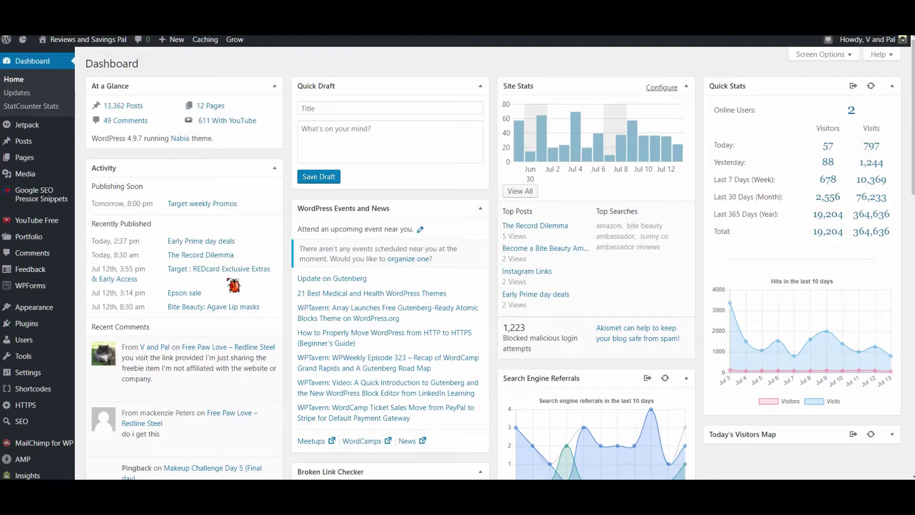
Bring up the Appearance flyout submenu in the WordPress admin sidebar
mouse_move(50, 277)
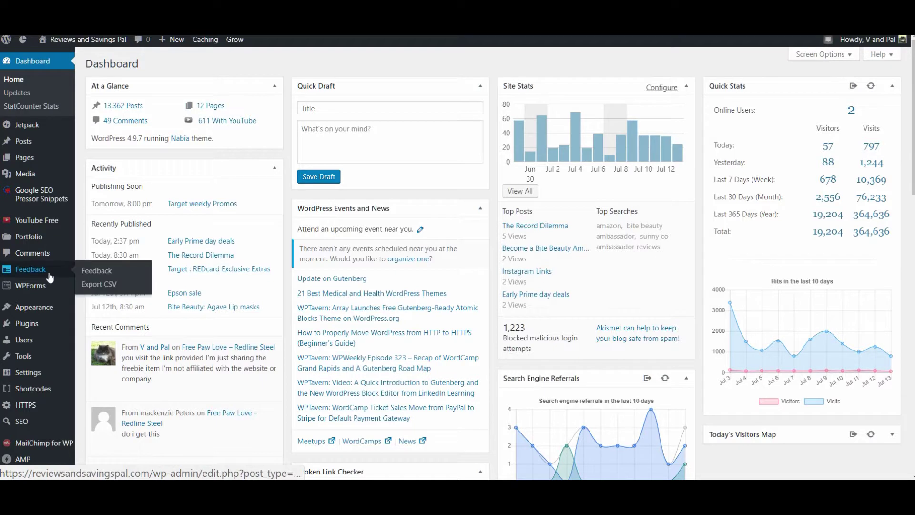
mouse_move(53, 306)
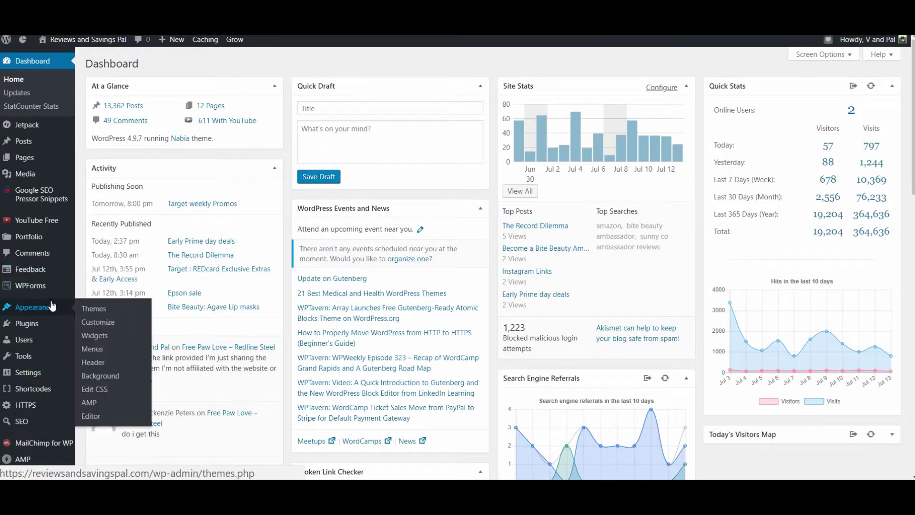
Go to Appearance > Menus and switch to Manage with Live Preview
click(96, 352)
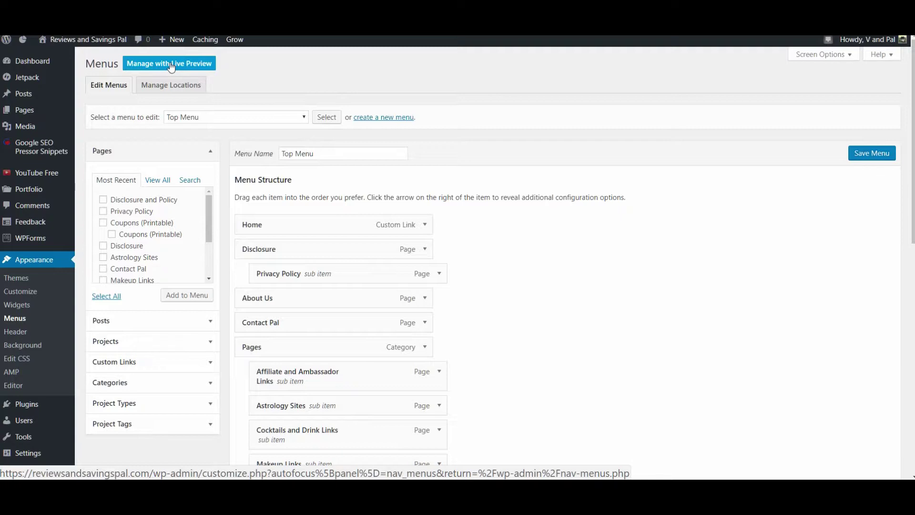
click(171, 67)
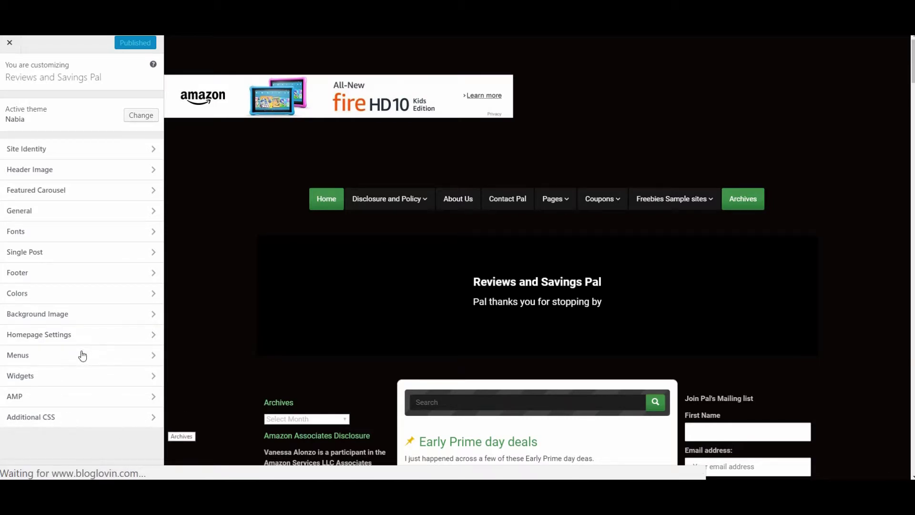
Open Menus in the Customizer, select the Navbar menu, and scroll through its items
click(43, 356)
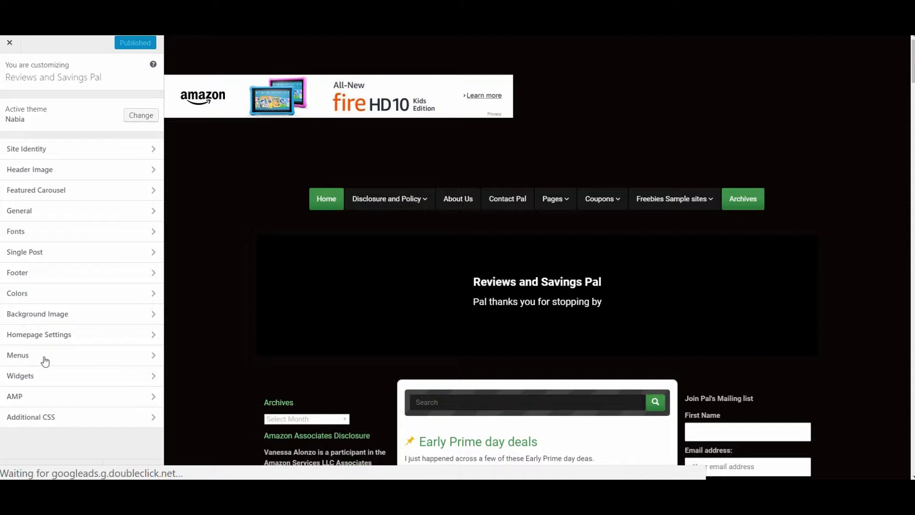
click(155, 358)
click(154, 358)
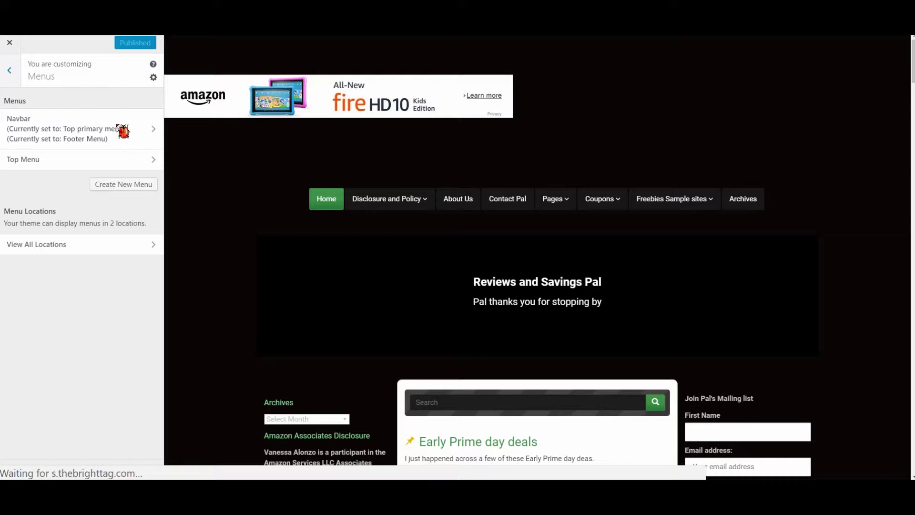
click(152, 129)
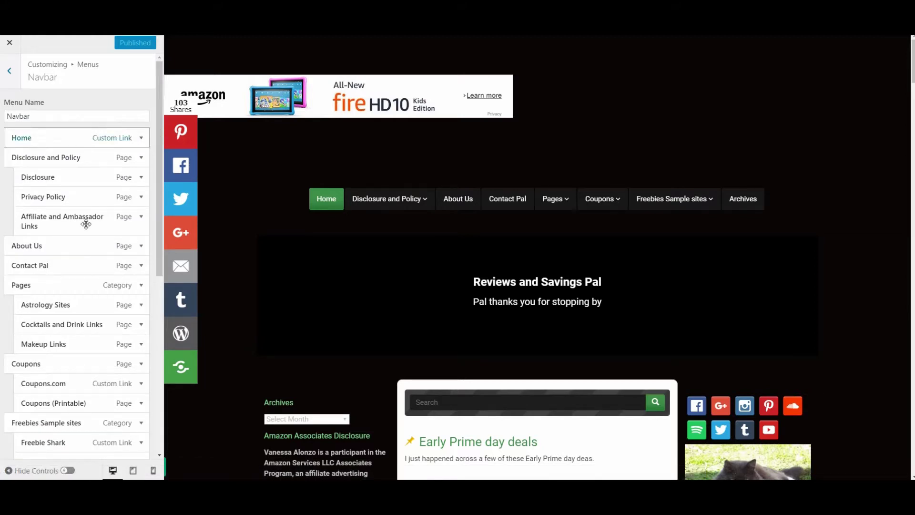
scroll(104, 201, down, 5)
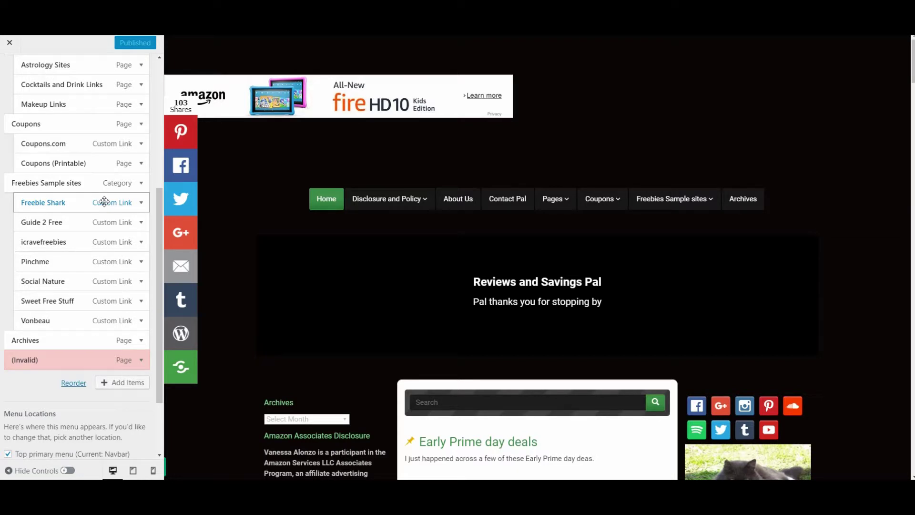
Expand Custom Links under Add Items and copy the Linktree profile address
click(127, 387)
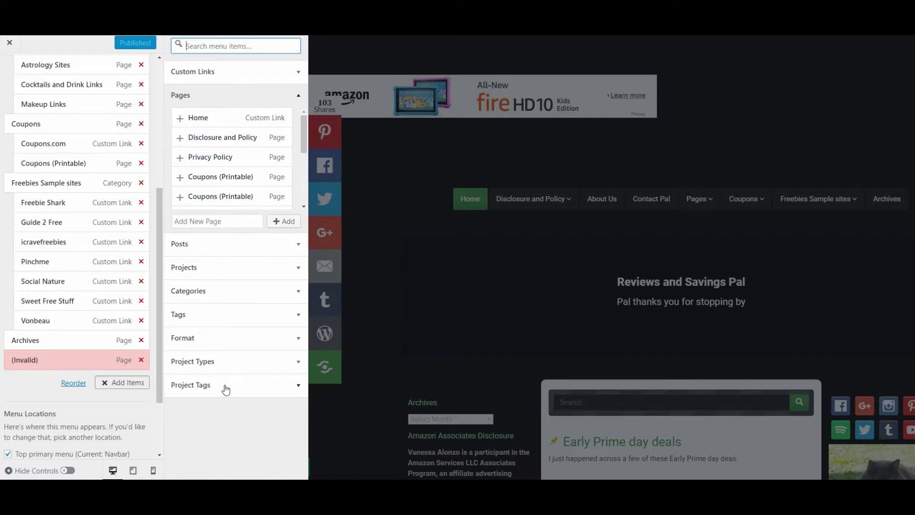
click(270, 77)
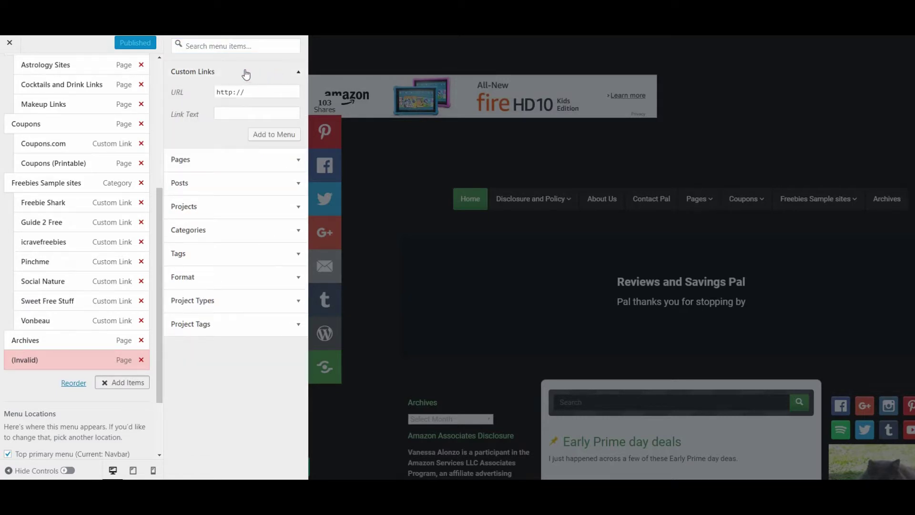
click(258, 91)
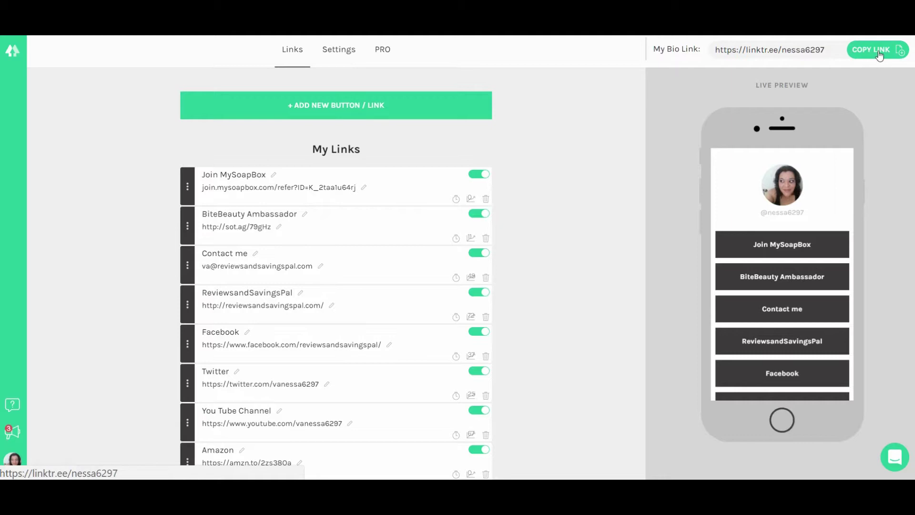
click(871, 51)
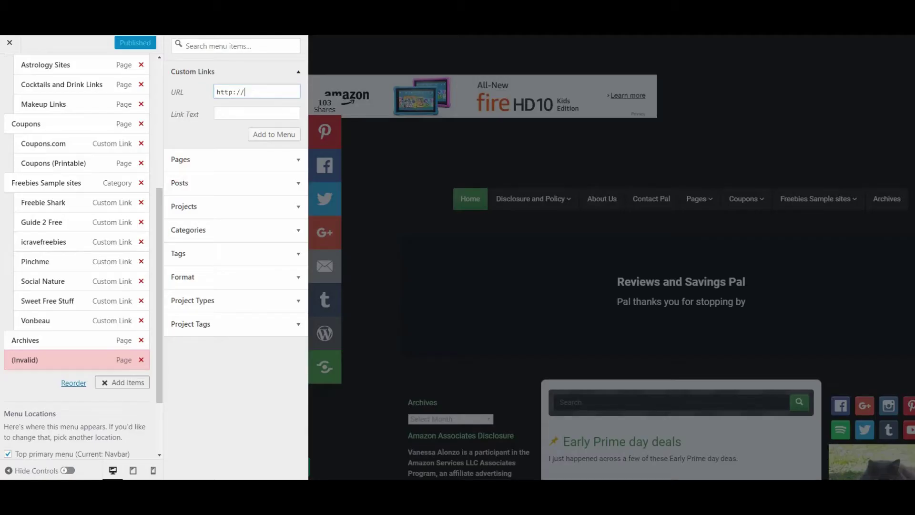
triple_click(258, 92)
key(BackSpace)
right_click(216, 92)
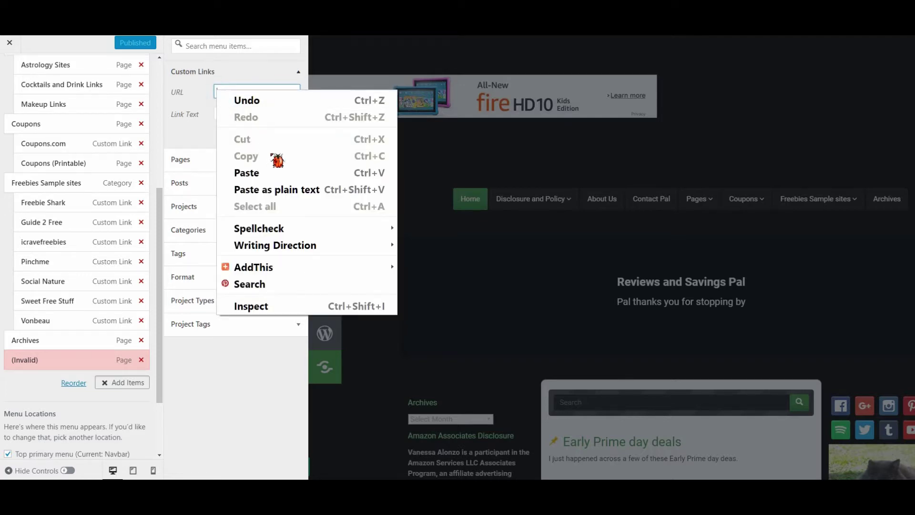
click(284, 174)
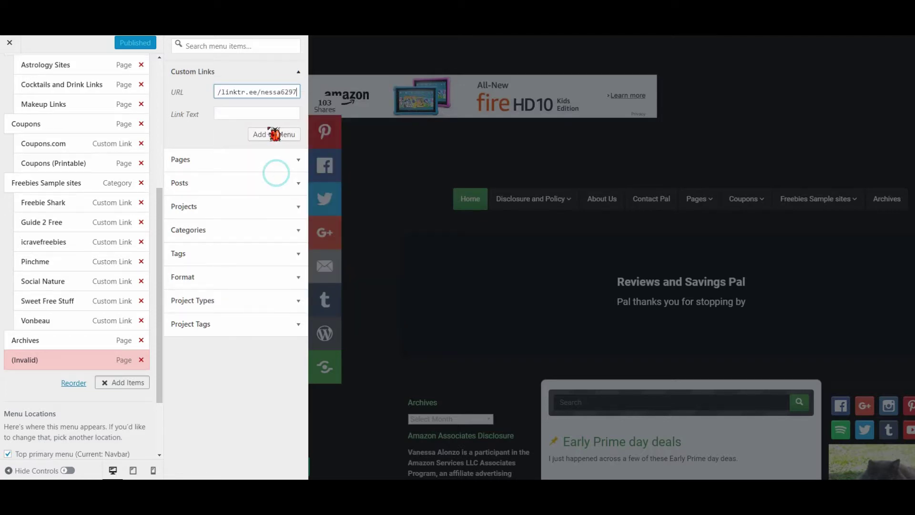
Label the link 'Instagram Links' and add it to the Navbar menu
click(235, 113)
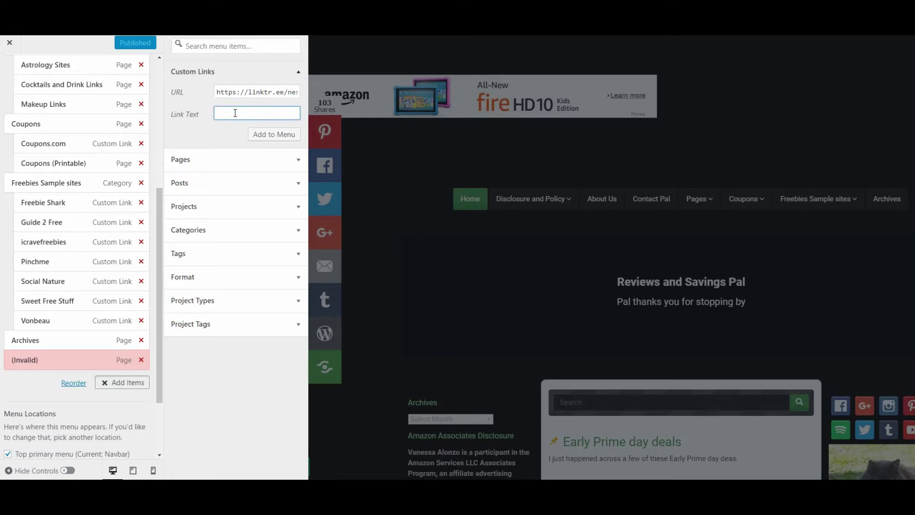
text(Instagram Links)
click(256, 130)
click(269, 137)
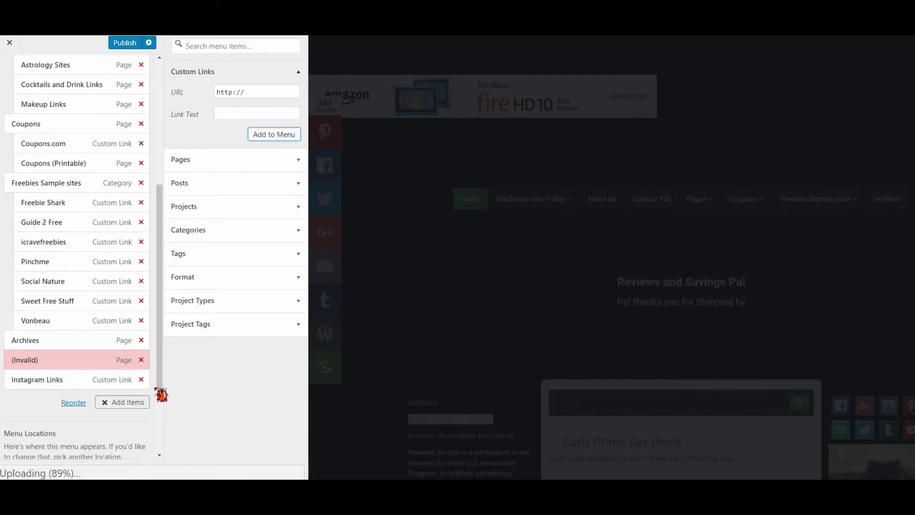
Delete the (Invalid) entry and drag Instagram Links up between Contact Pal and Pages
click(141, 361)
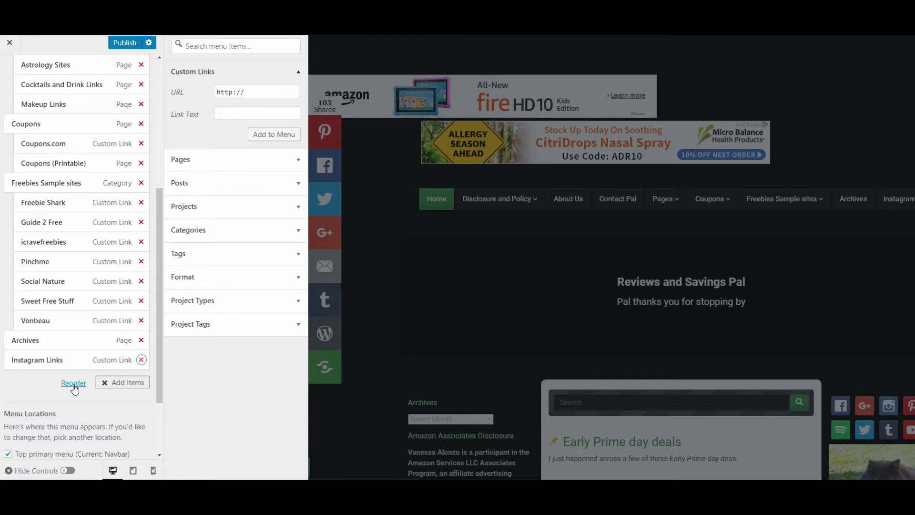
drag(56, 360, 55, 64)
scroll(95, 209, up, 3)
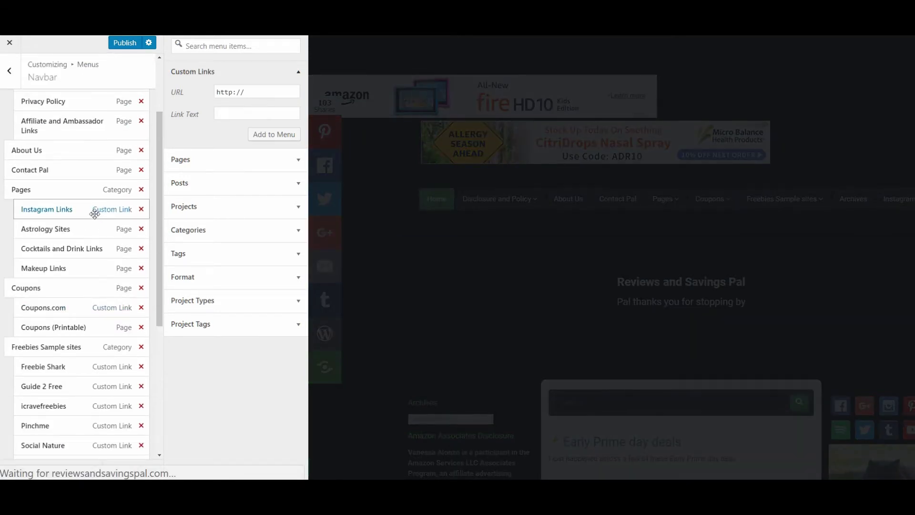
mouse_move(92, 208)
mouse_down()
mouse_move(88, 151)
mouse_move(84, 187)
mouse_move(66, 171)
mouse_move(93, 197)
mouse_up()
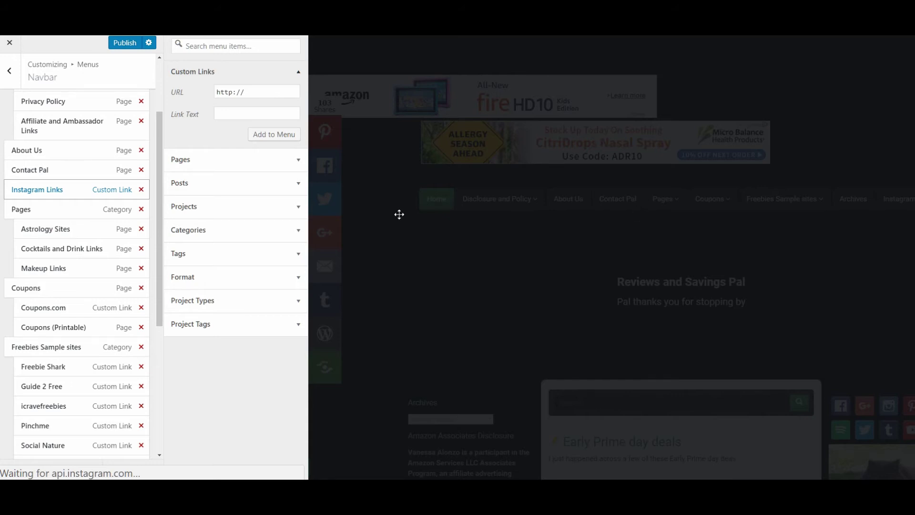
Publish the Navbar changes and follow the new Instagram Links navbar item to Linktree
click(131, 44)
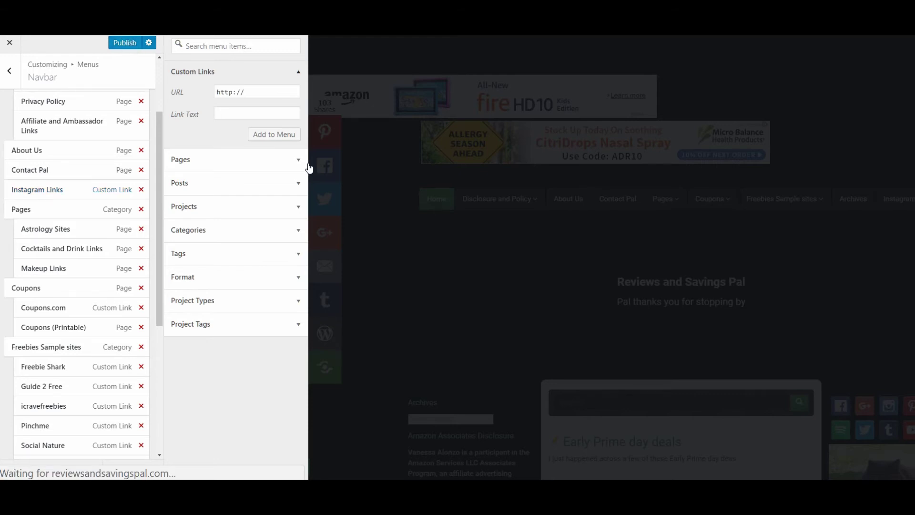
click(126, 43)
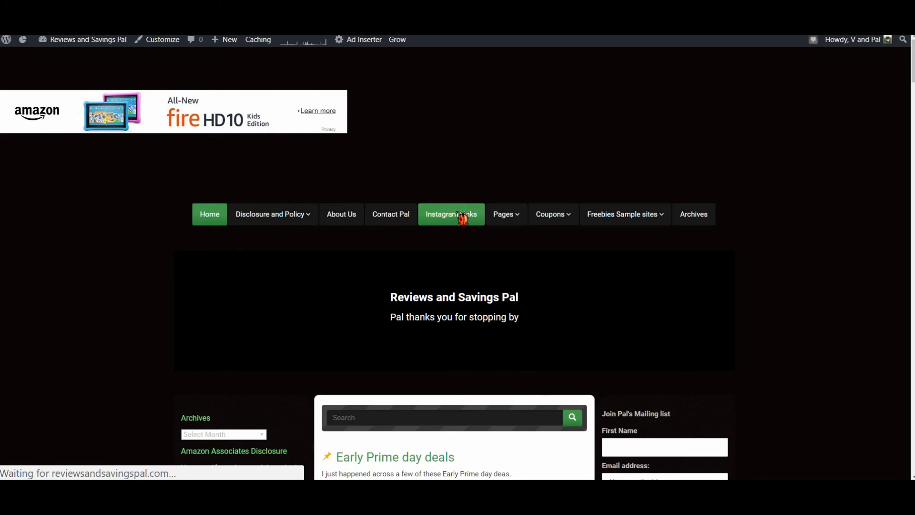
click(457, 214)
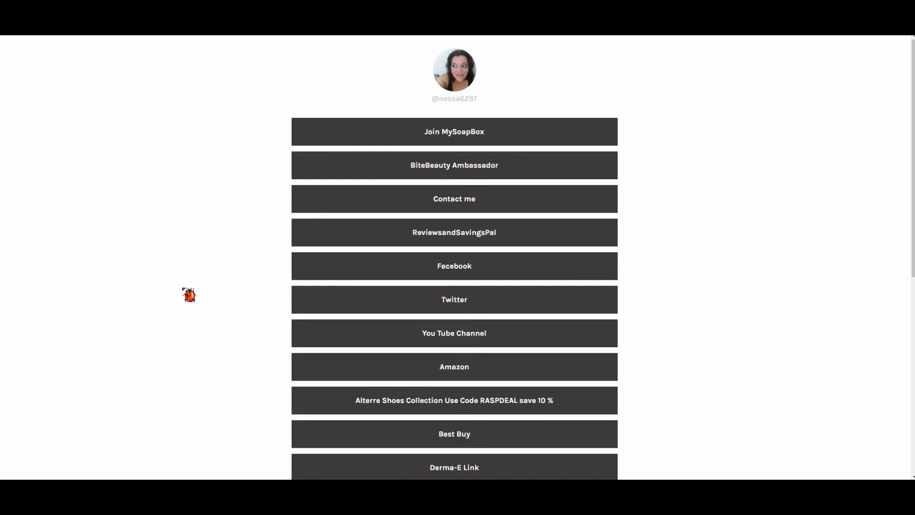
scroll(457, 258, down, 8)
scroll(457, 257, up, 8)
scroll(758, 335, down, 6)
scroll(758, 335, down, 2)
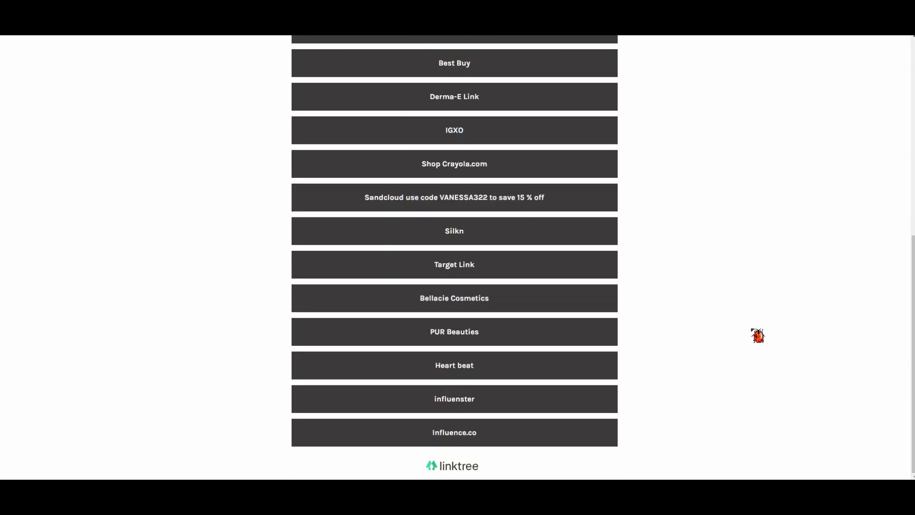
scroll(758, 335, up, 8)
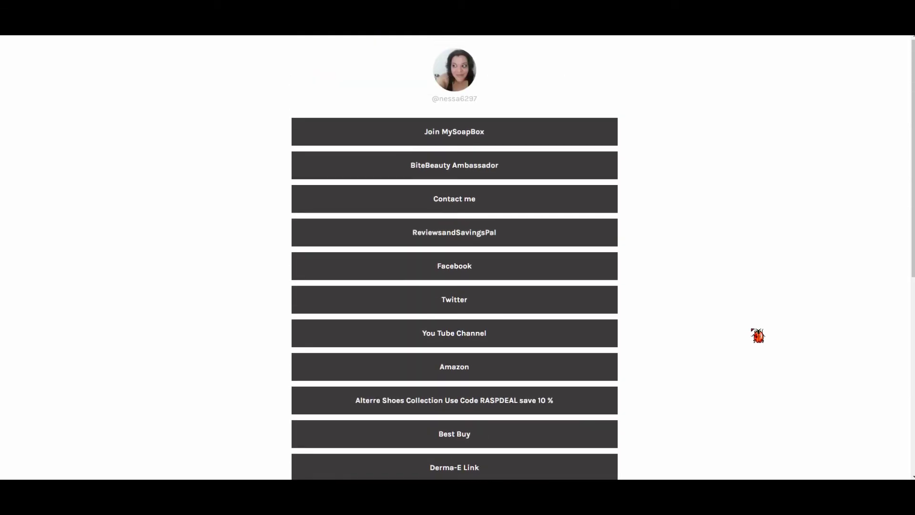